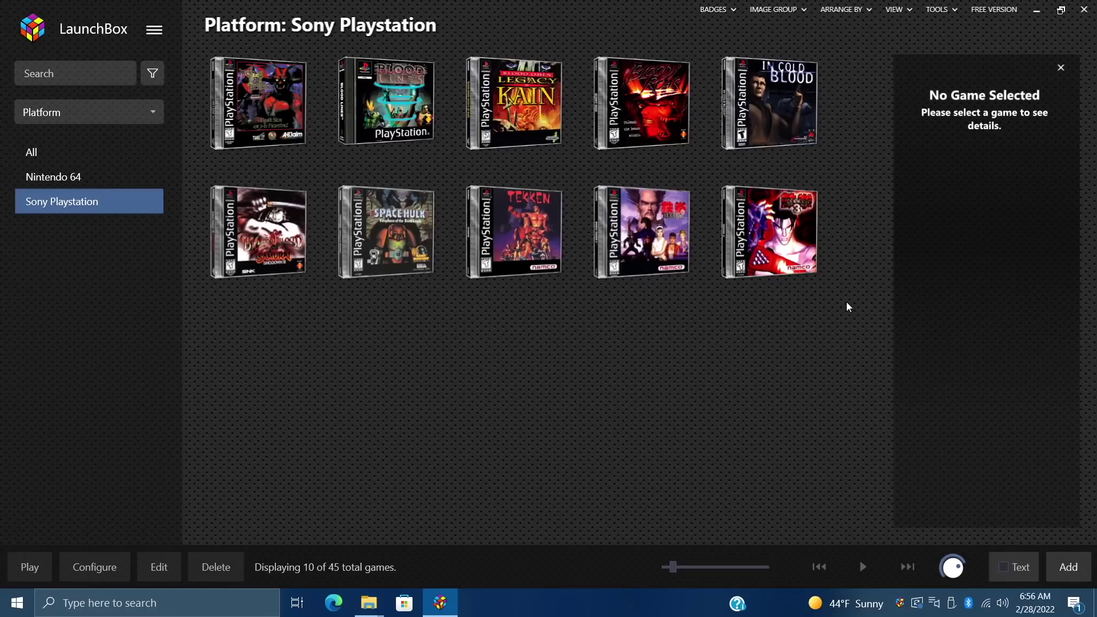
Step: Launch the MAME Arcade Full Set import from Tools > Import and let the wizard install MAME
left_click(940, 10)
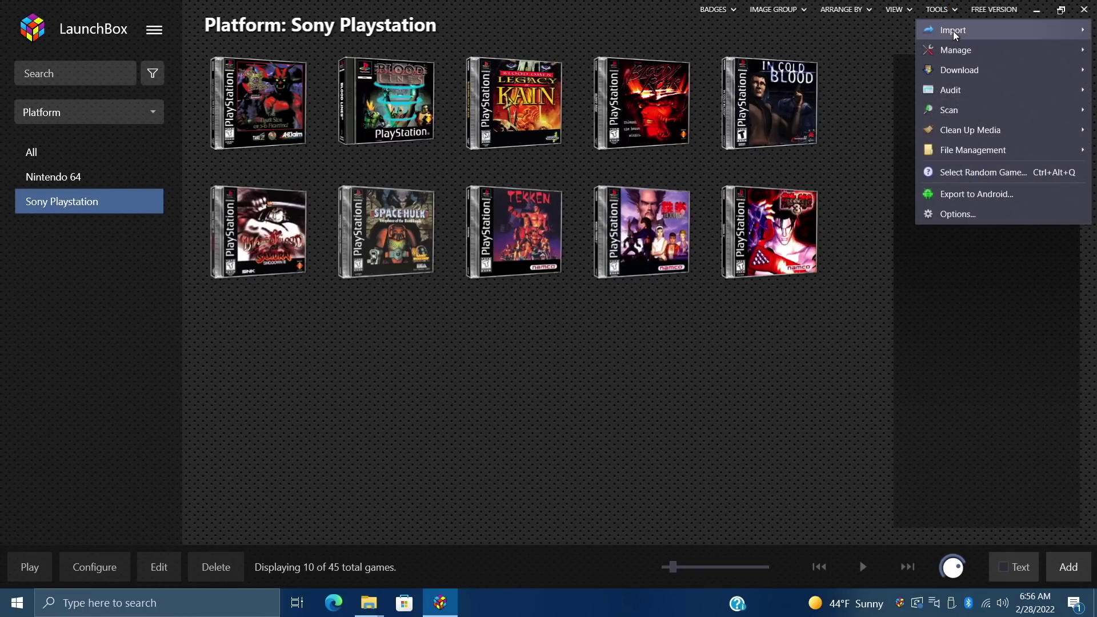
mouse_move(954, 34)
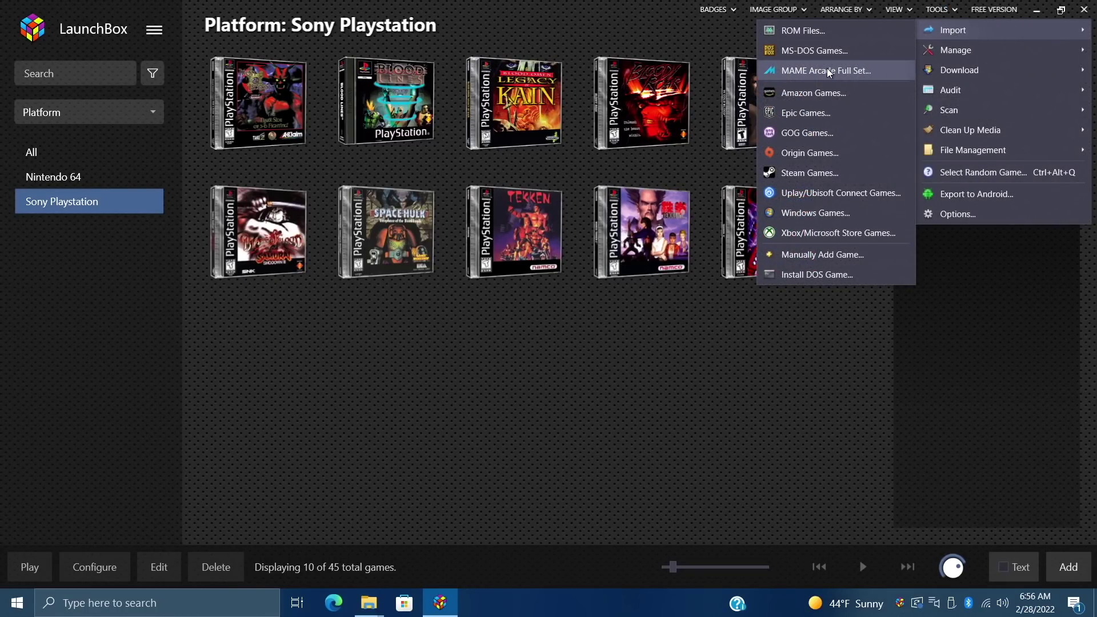
left_click(865, 77)
left_click(737, 484)
left_click(715, 460)
left_click(737, 484)
key("Return")
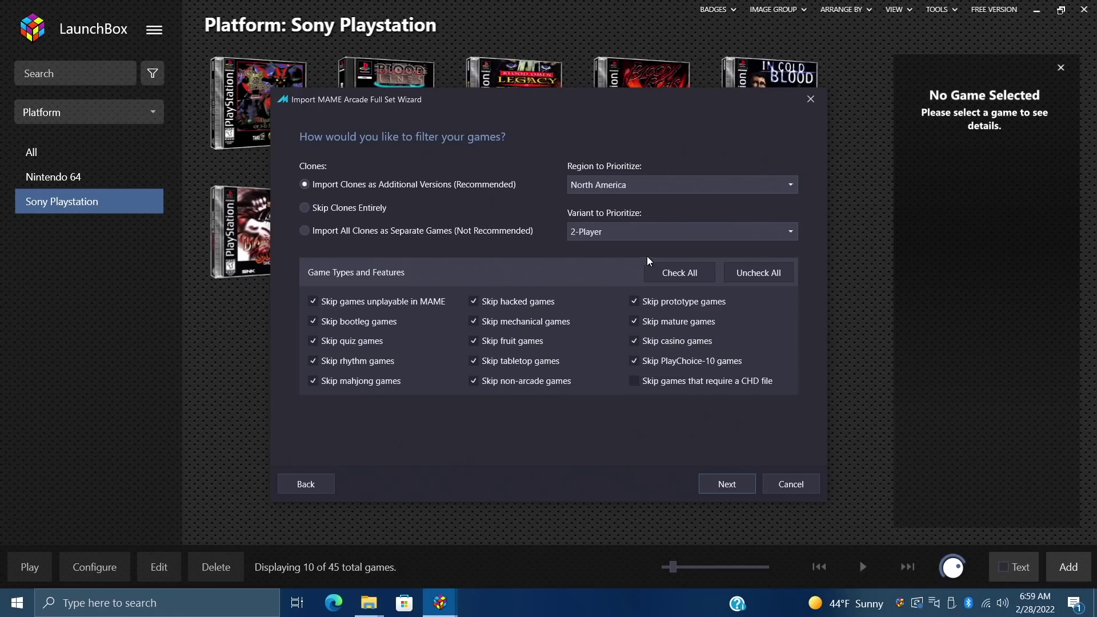
Step: Keep 2-Player as the Variant to Prioritize in the MAME import filters
left_click(636, 231)
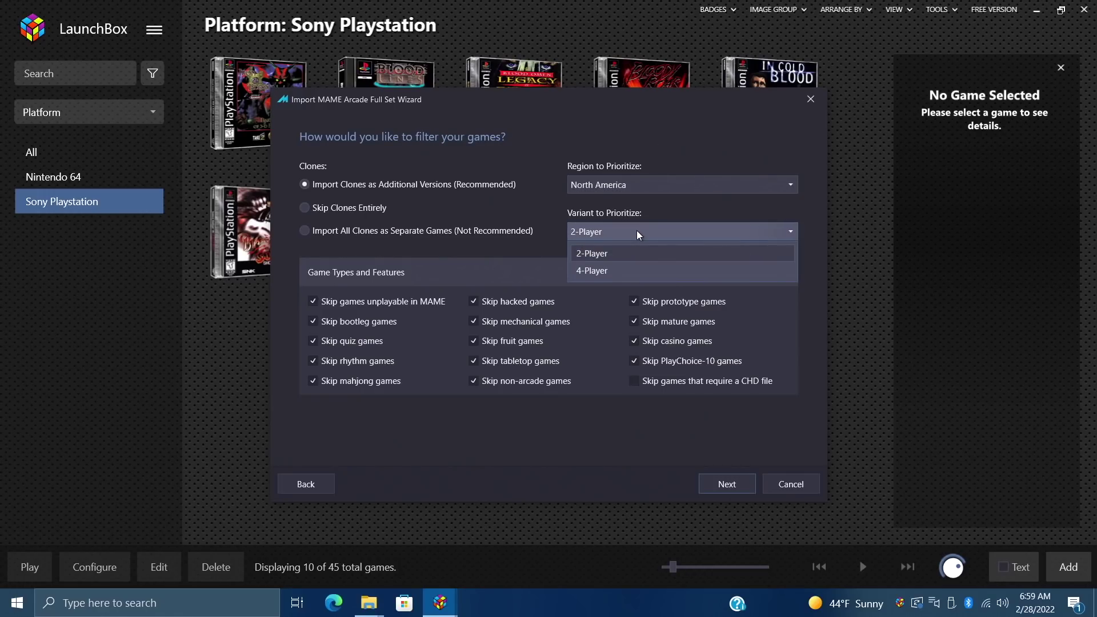
left_click(614, 250)
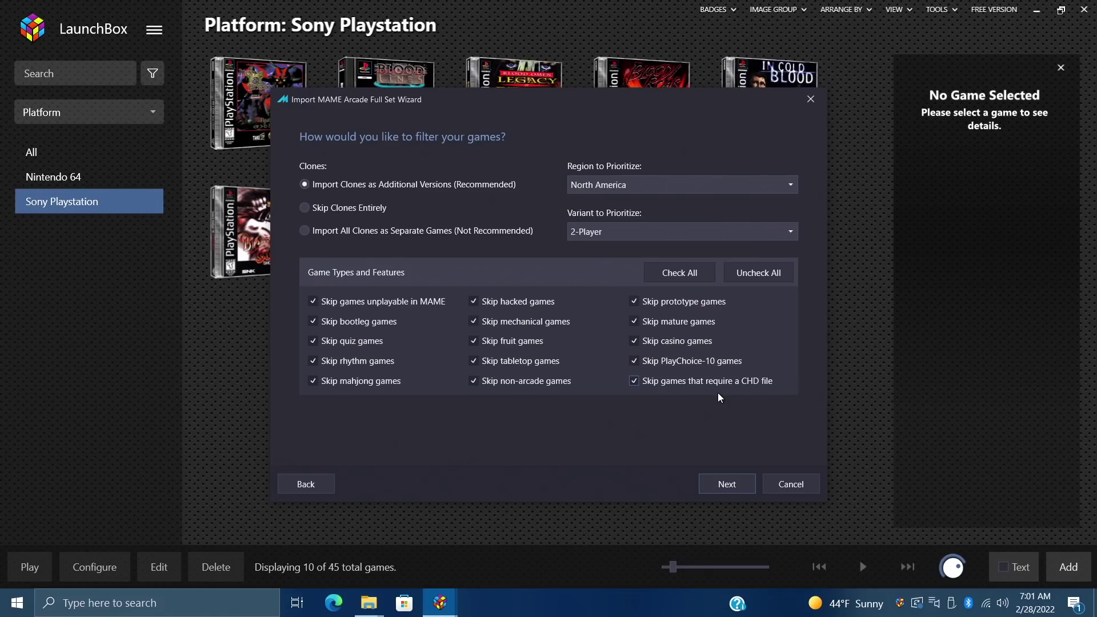
left_click(733, 484)
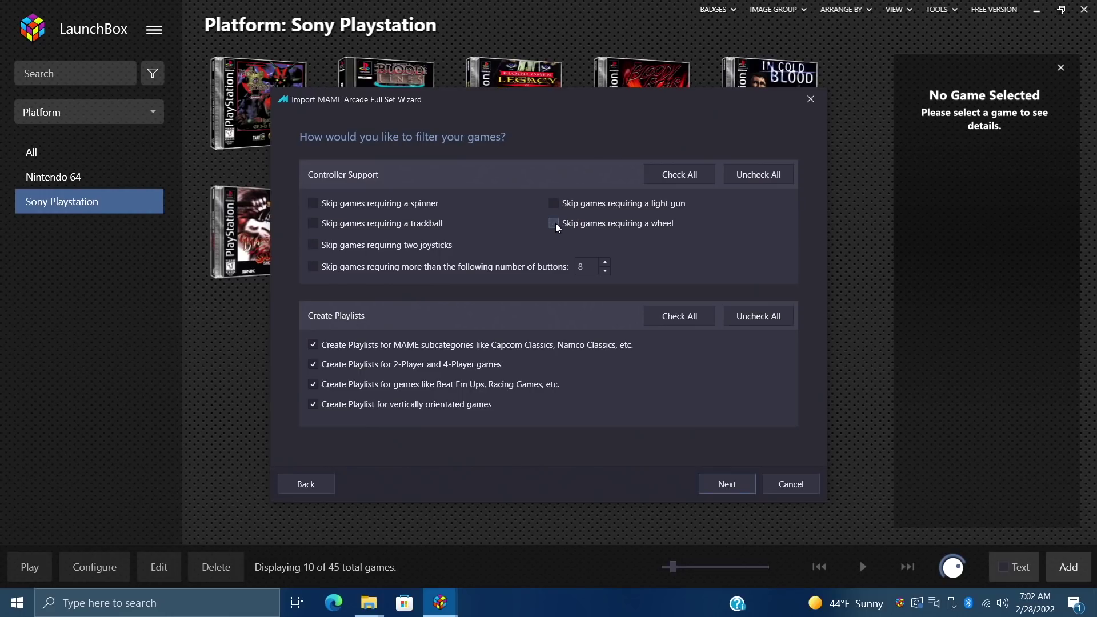
left_click(680, 182)
left_click(751, 182)
left_click(511, 265)
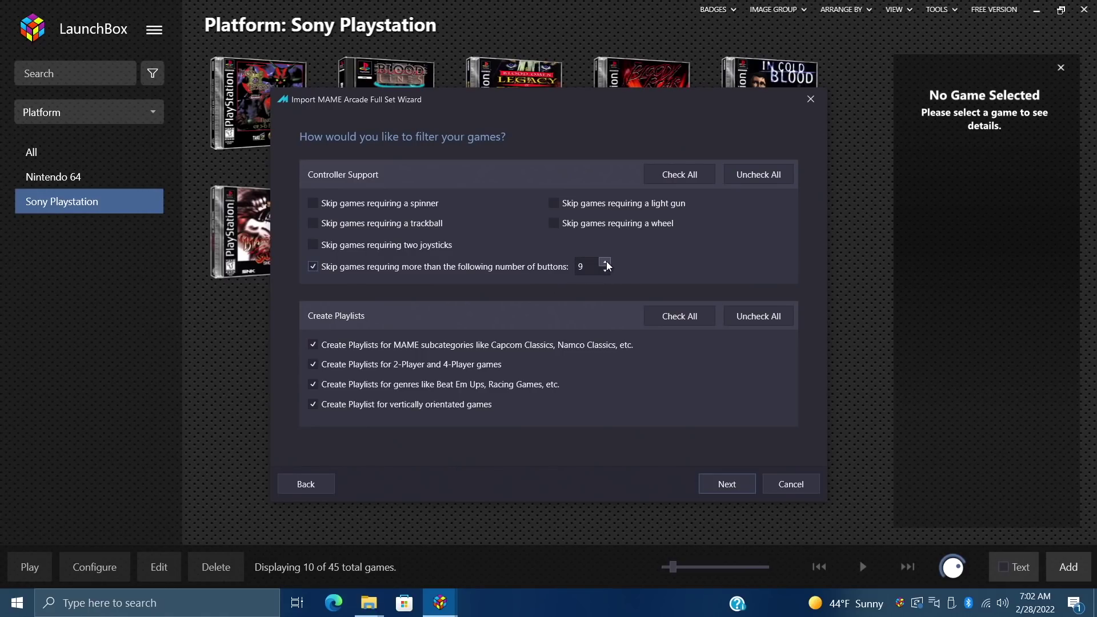
scroll(607, 272, "up", 10)
scroll(609, 274, "down", 5)
scroll(609, 274, "down", 2)
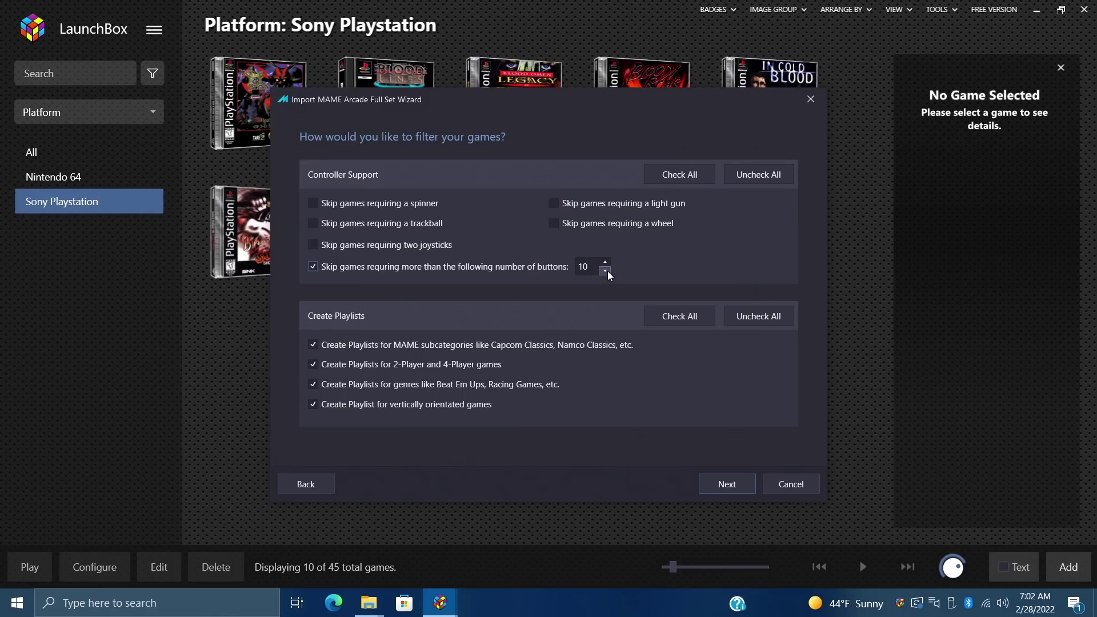
left_click(313, 266)
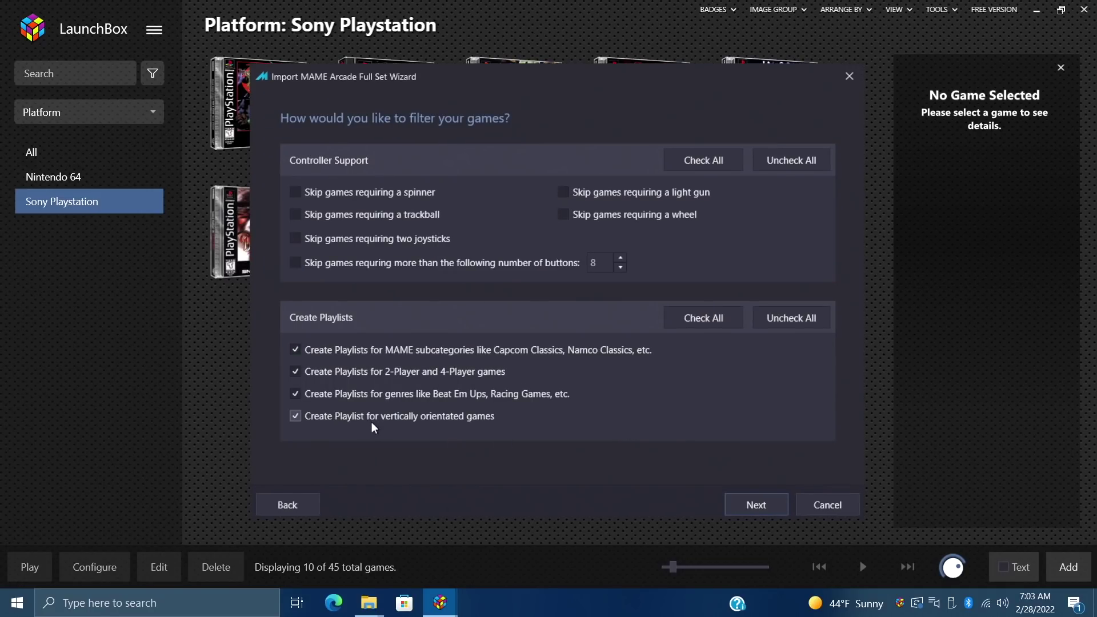
Step: Untick Skip games that require a CHD file and create a playlist for CHD games instead
left_click(294, 505)
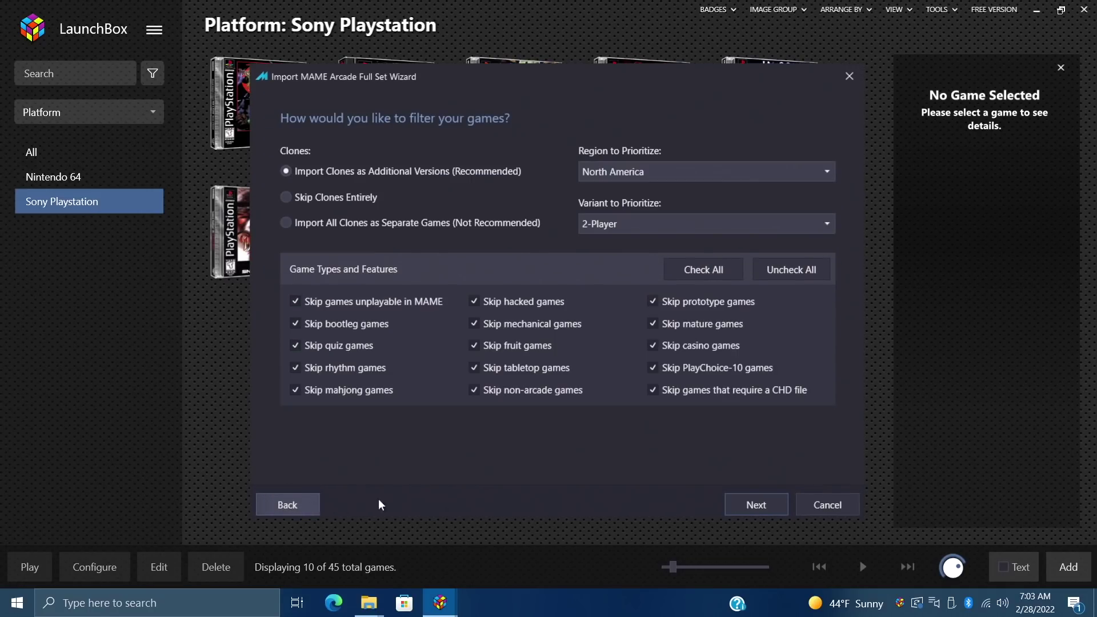
left_click(653, 390)
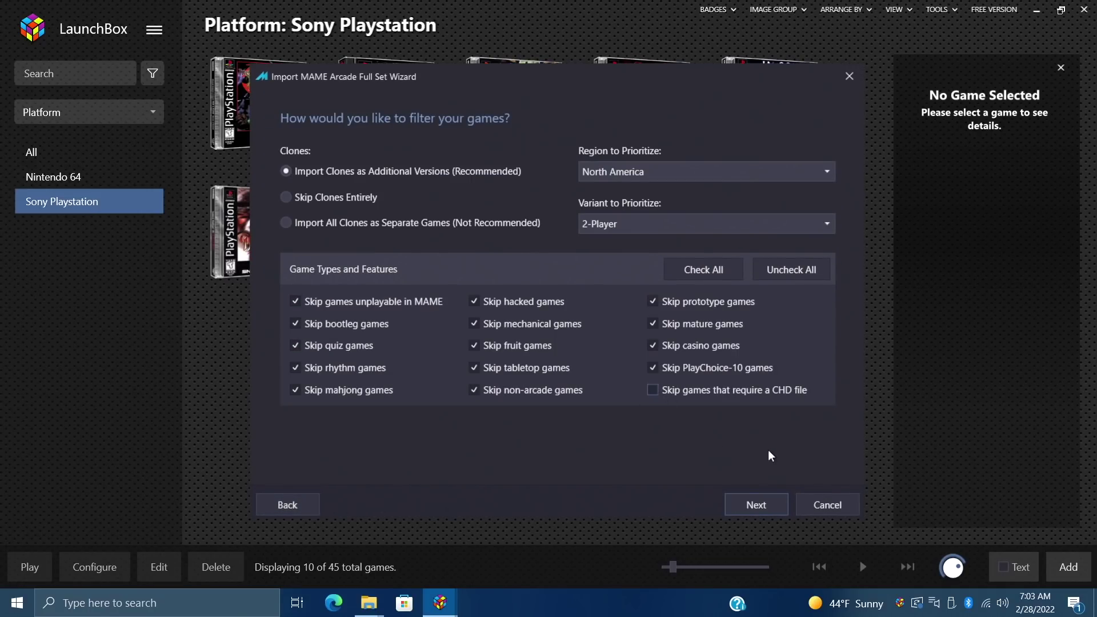
left_click(758, 504)
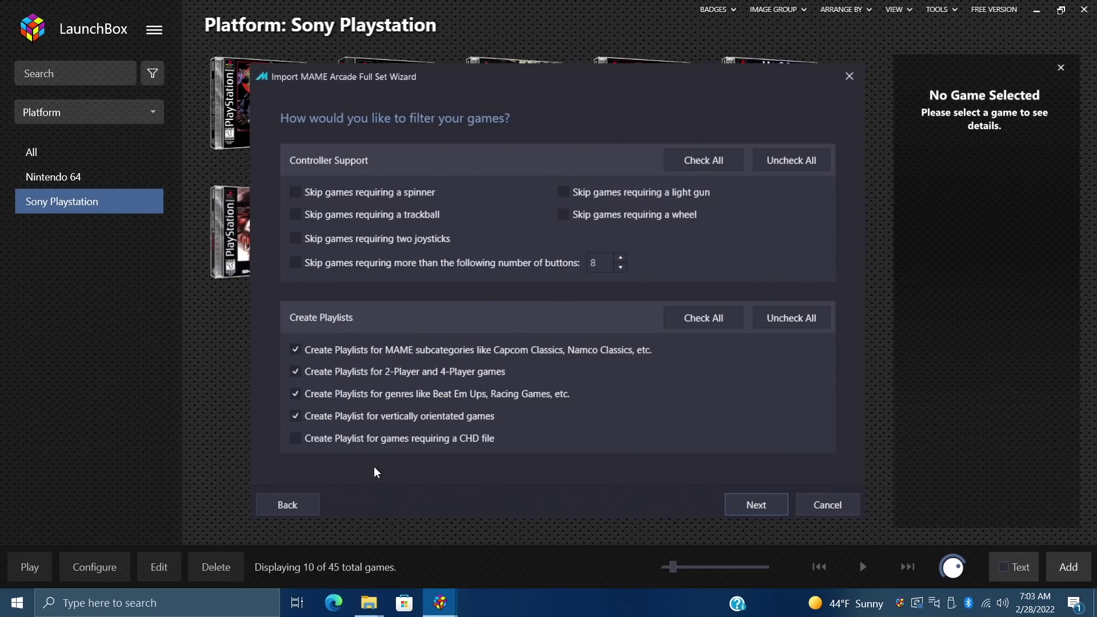
left_click(297, 443)
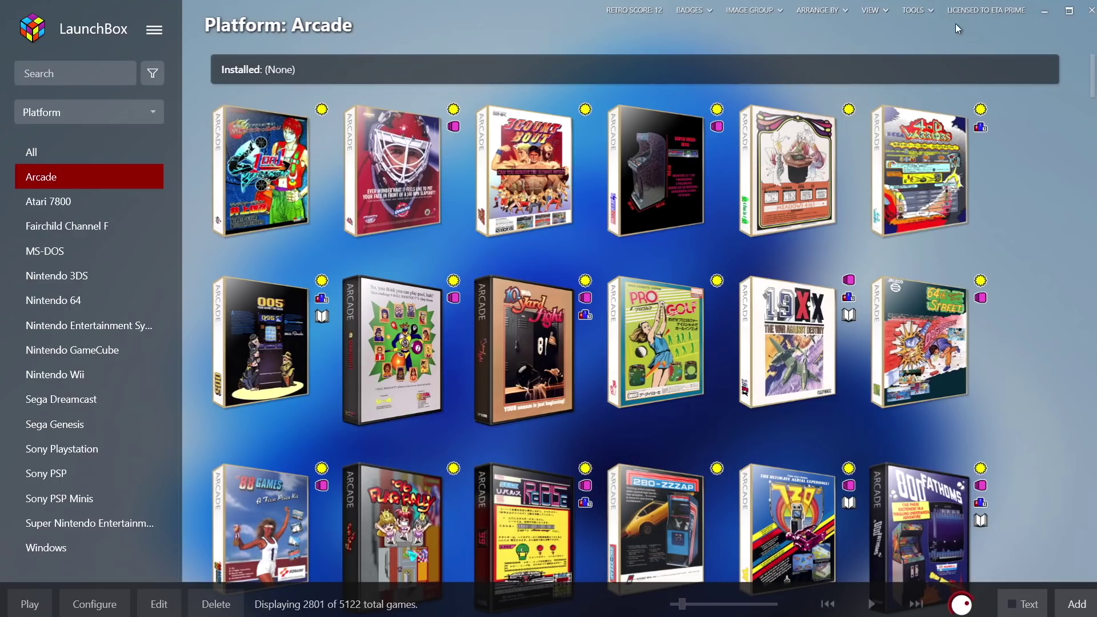
Step: Start a ROM Files import from Tools > Import and pass the welcome page
left_click(917, 12)
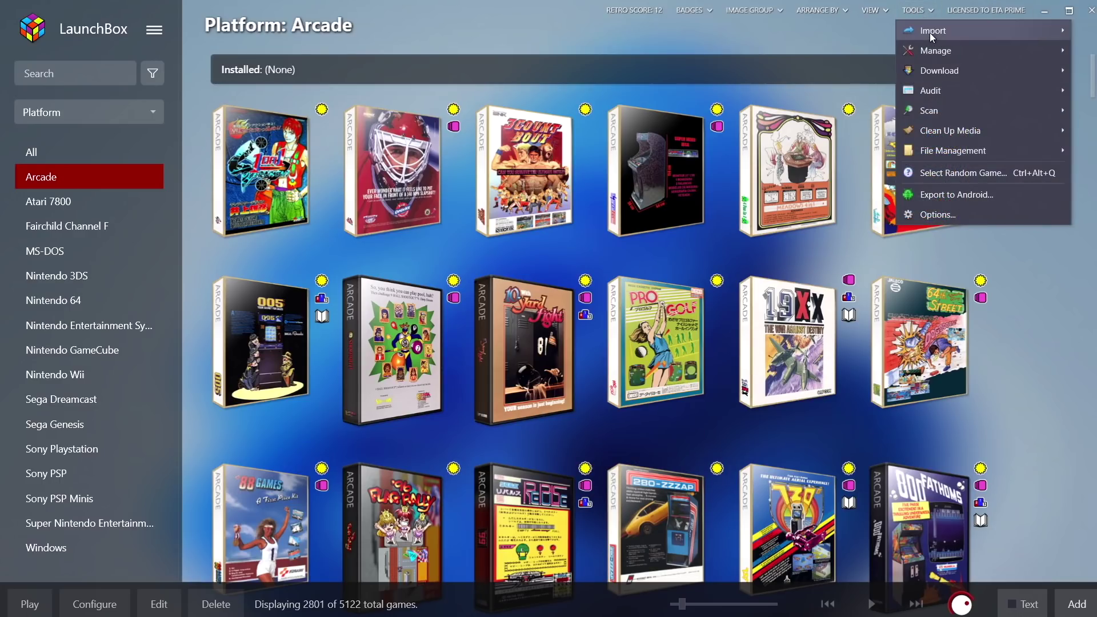
mouse_move(930, 32)
left_click(797, 33)
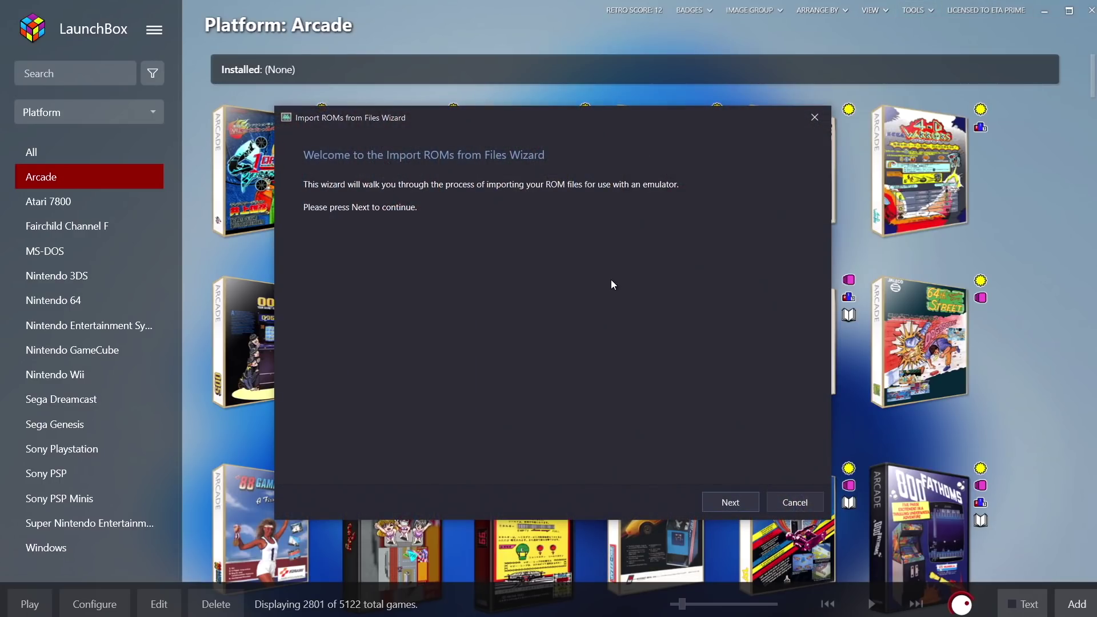
left_click(730, 503)
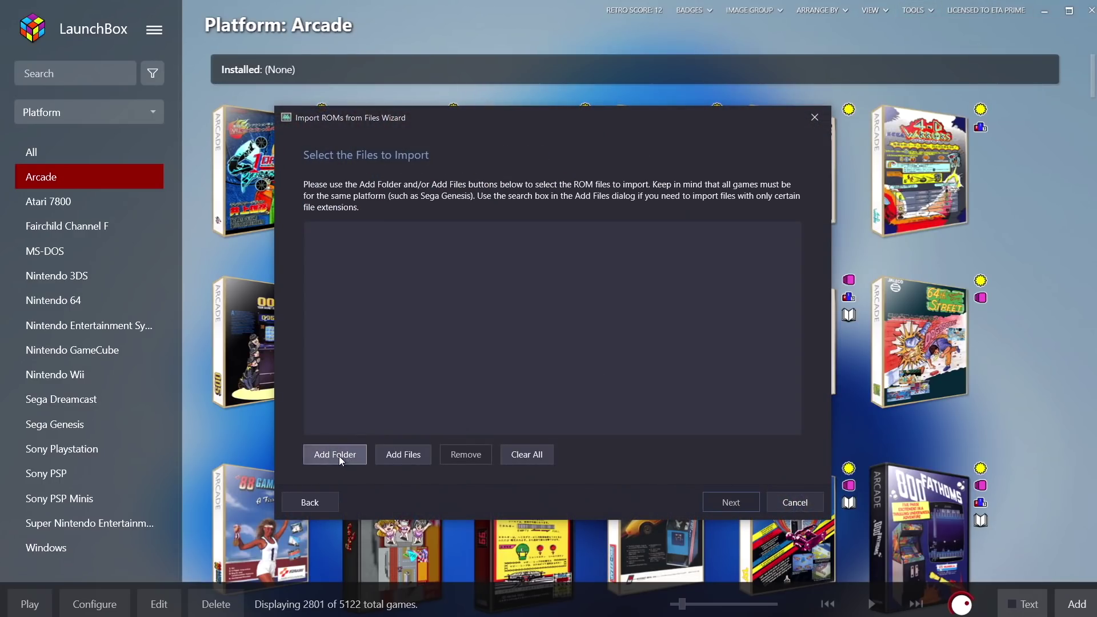
Step: Add the Games\Sony Playstation folder as the ROM source
scroll(474, 263, "down", 5)
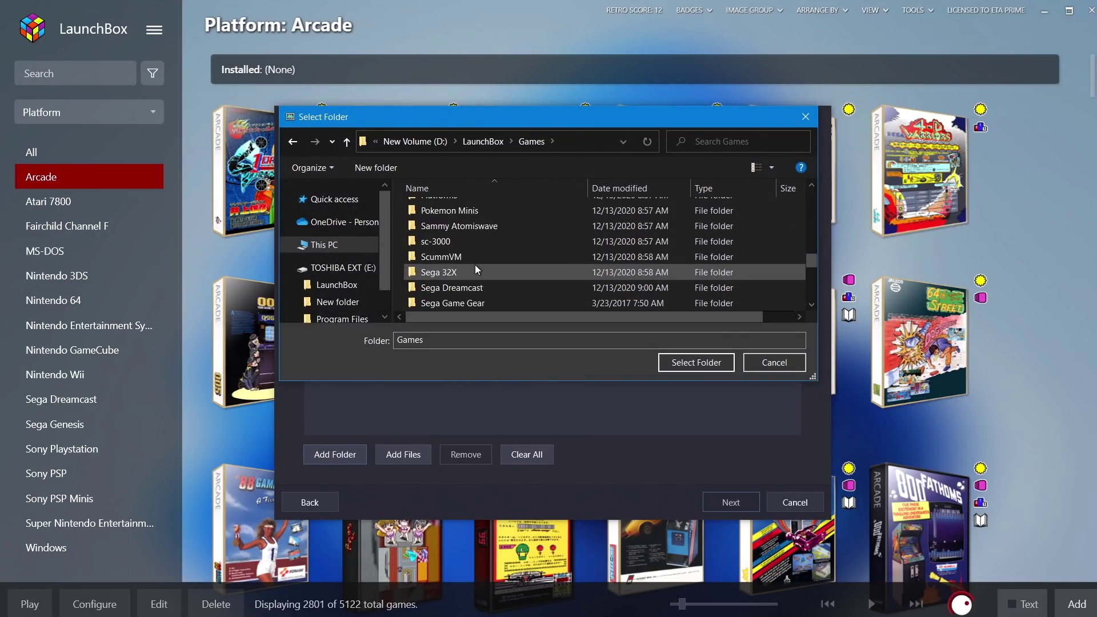
scroll(475, 265, "down", 3)
double_click(475, 265)
left_click(721, 363)
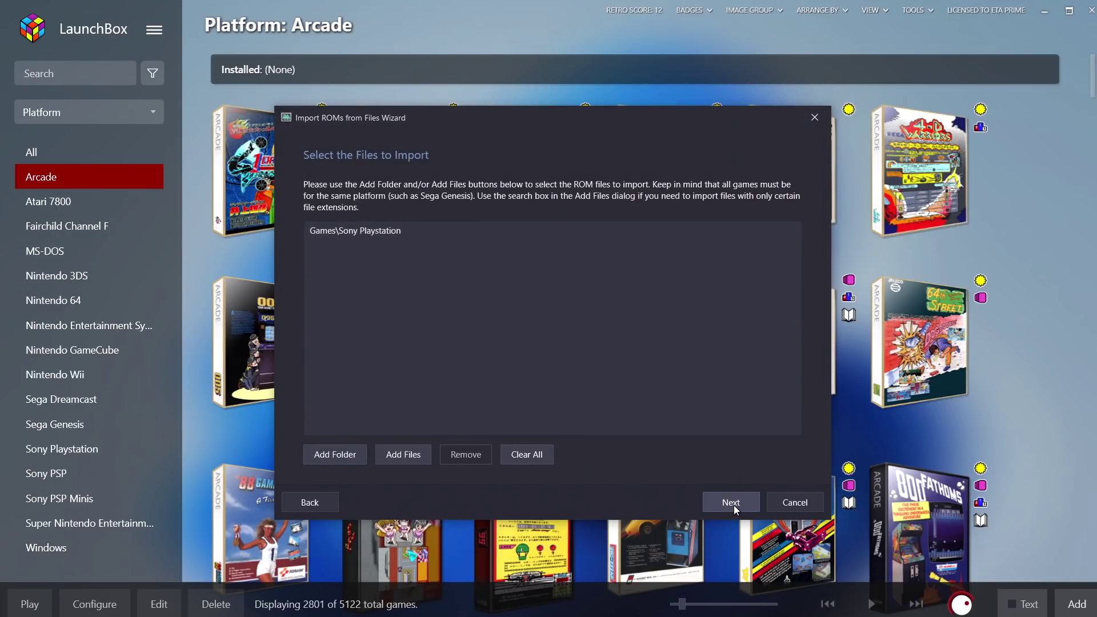
left_click(734, 505)
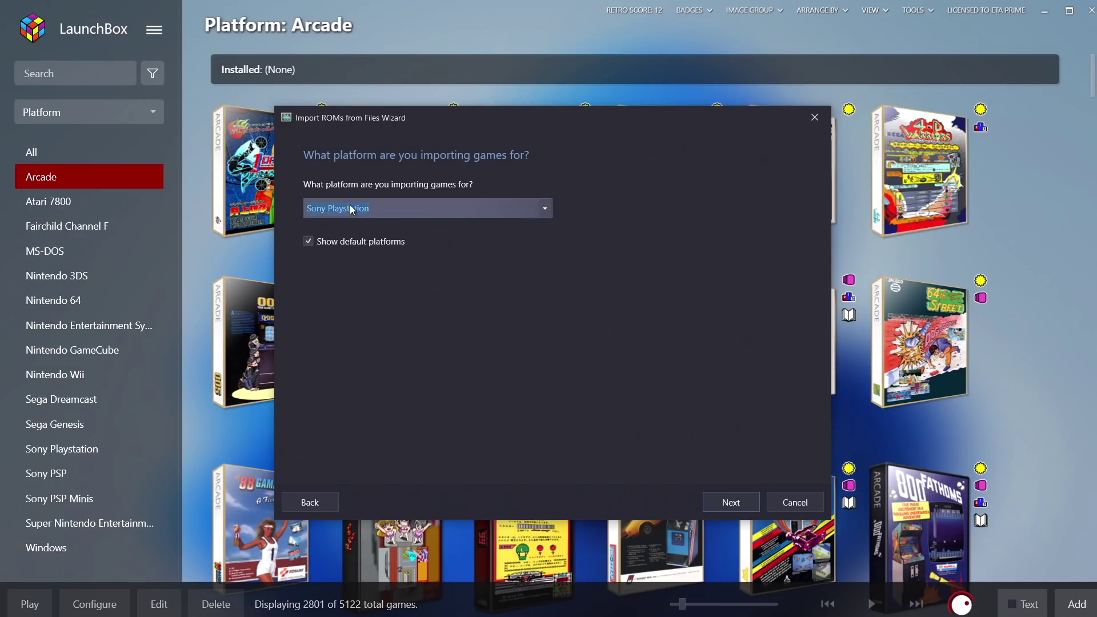
Step: Confirm Sony Playstation as the platform, accept the suggested emulator, and skip the scph5501.bin BIOS
left_click(543, 210)
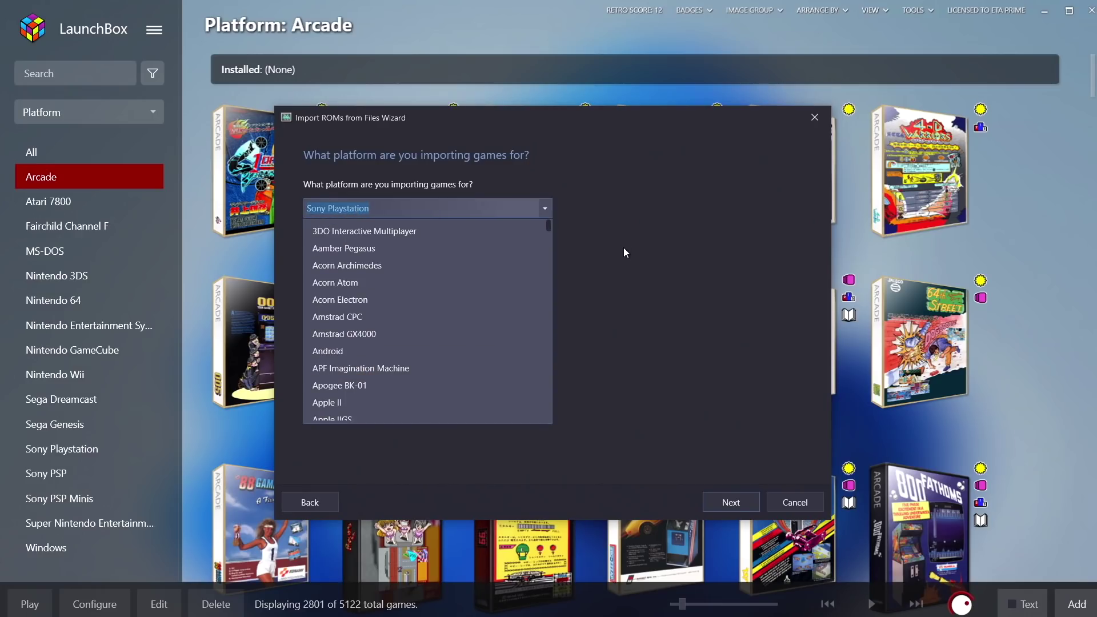
left_click(646, 232)
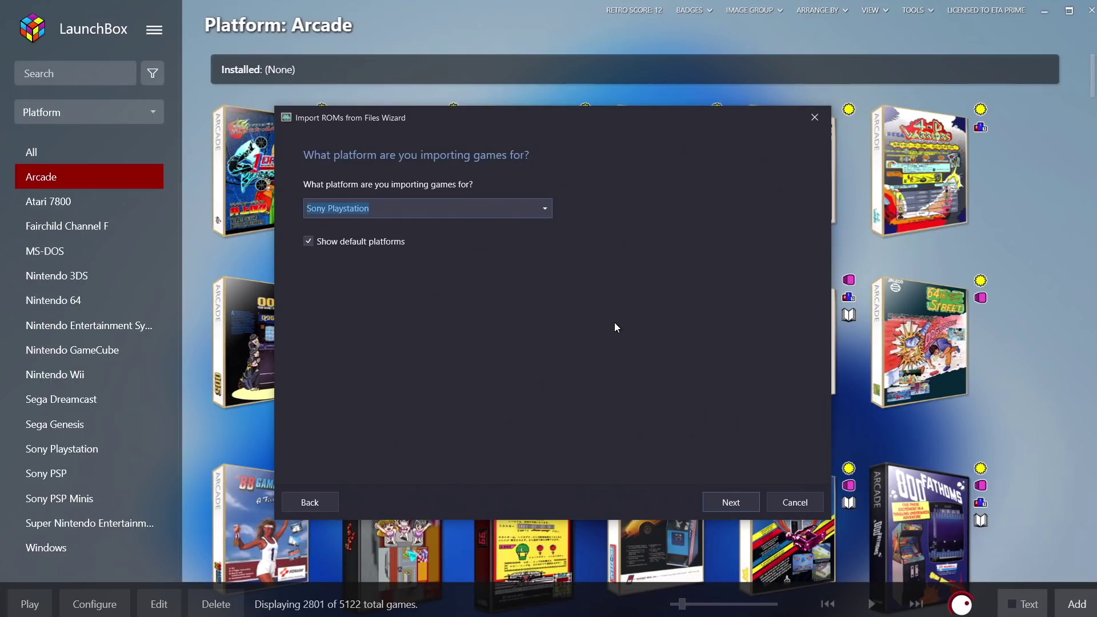
left_click(544, 217)
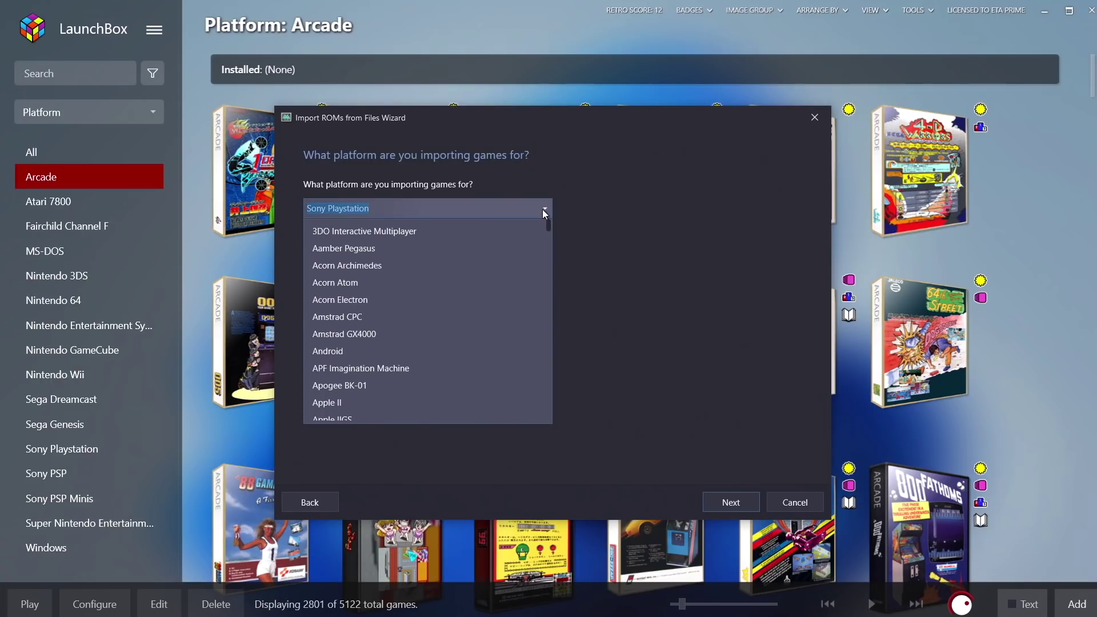
left_click(543, 209)
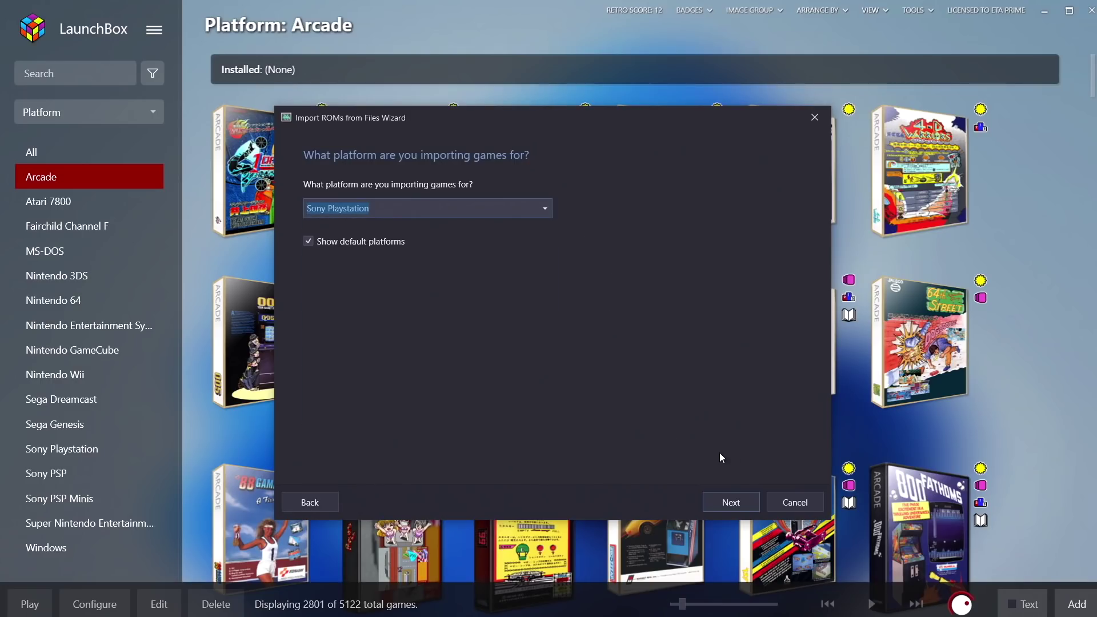
left_click(735, 503)
left_click(736, 502)
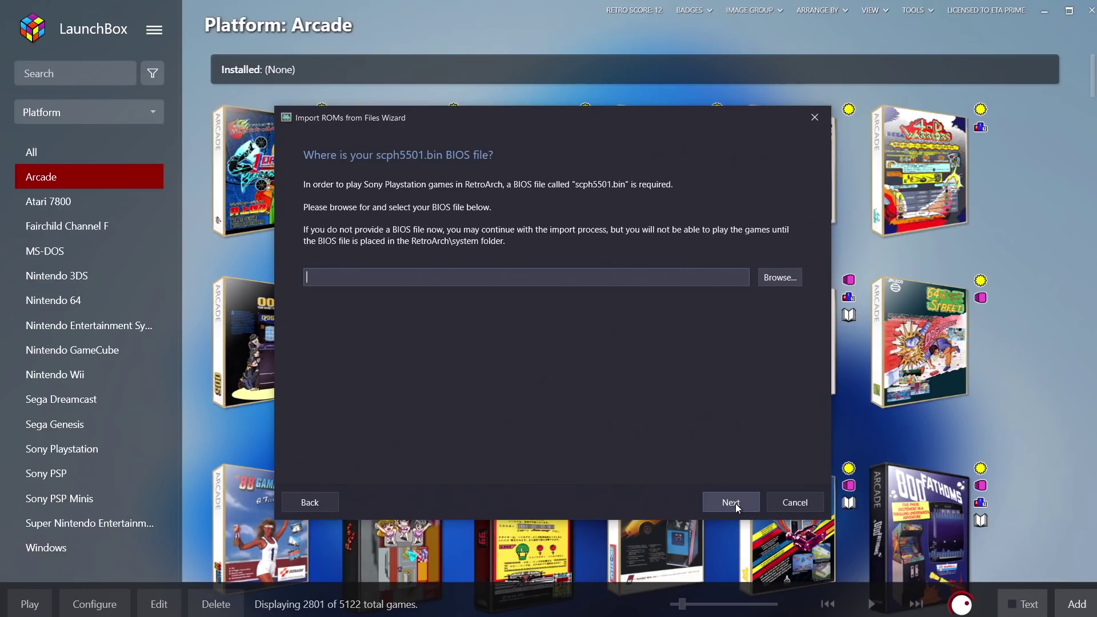
left_click(735, 503)
Step: Download all image types with No Limit, run the import, and view the 10 Sony Playstation games
left_click(729, 502)
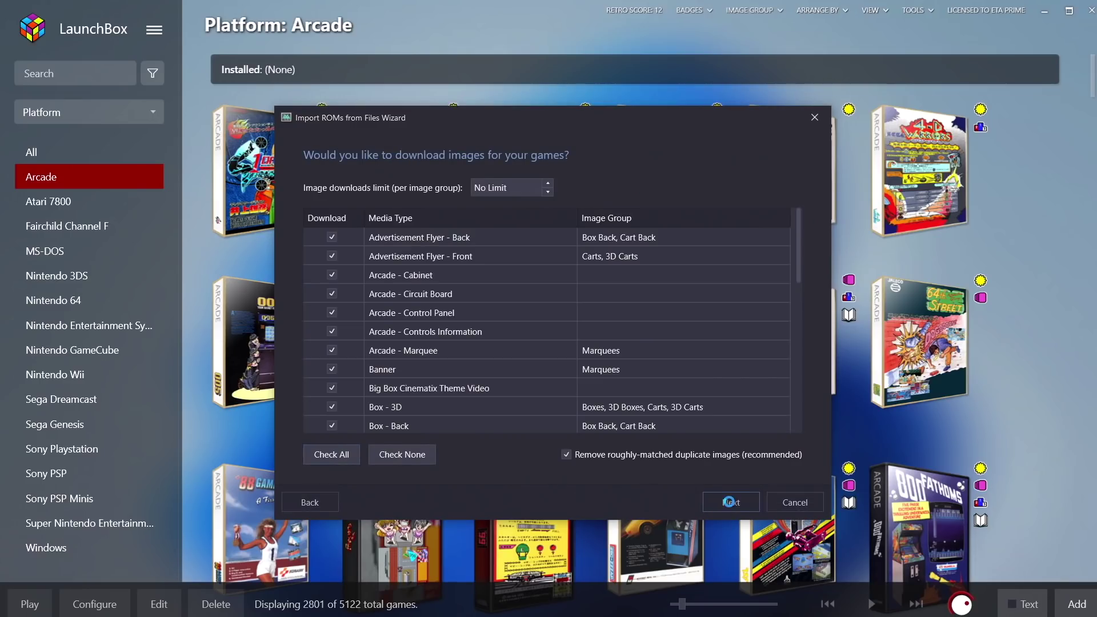
left_click(729, 502)
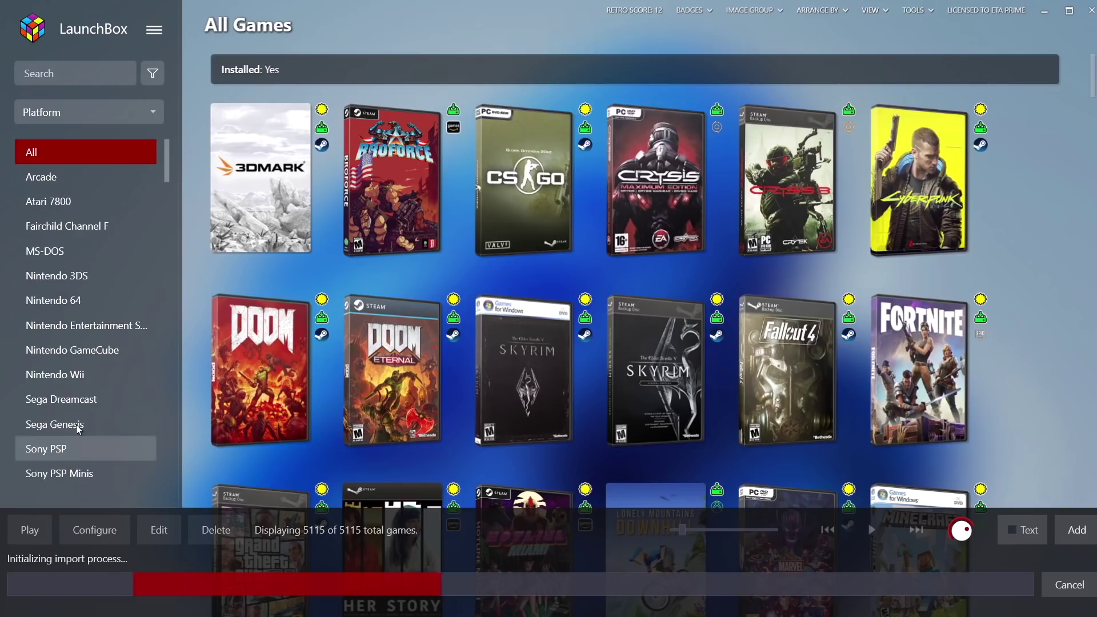
scroll(59, 372, "down", 2)
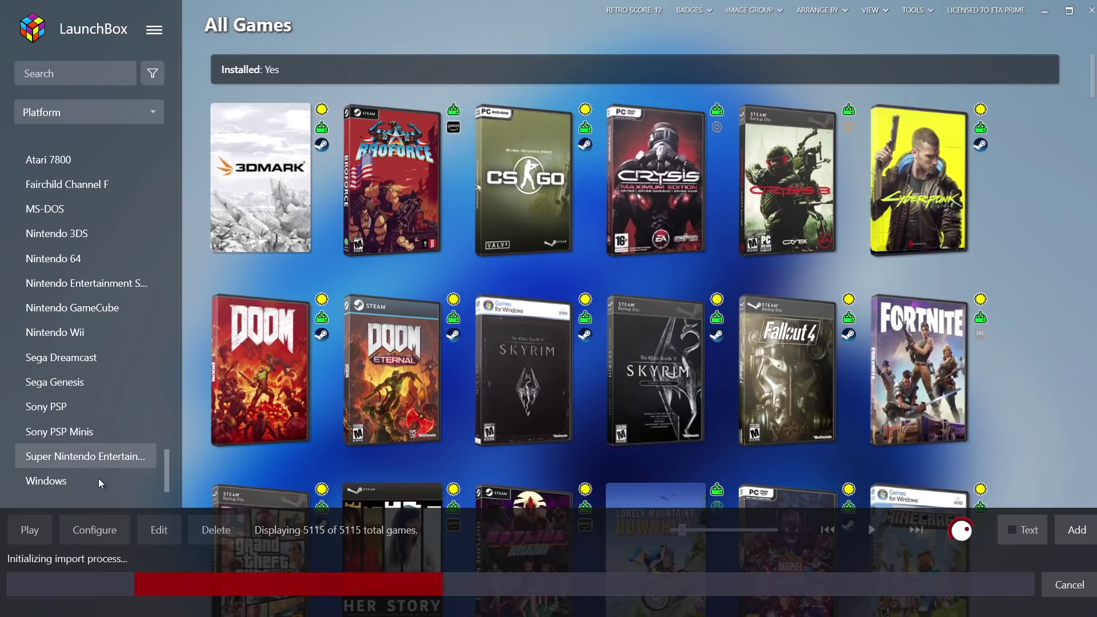
scroll(73, 403, "up", 2)
scroll(84, 386, "down", 2)
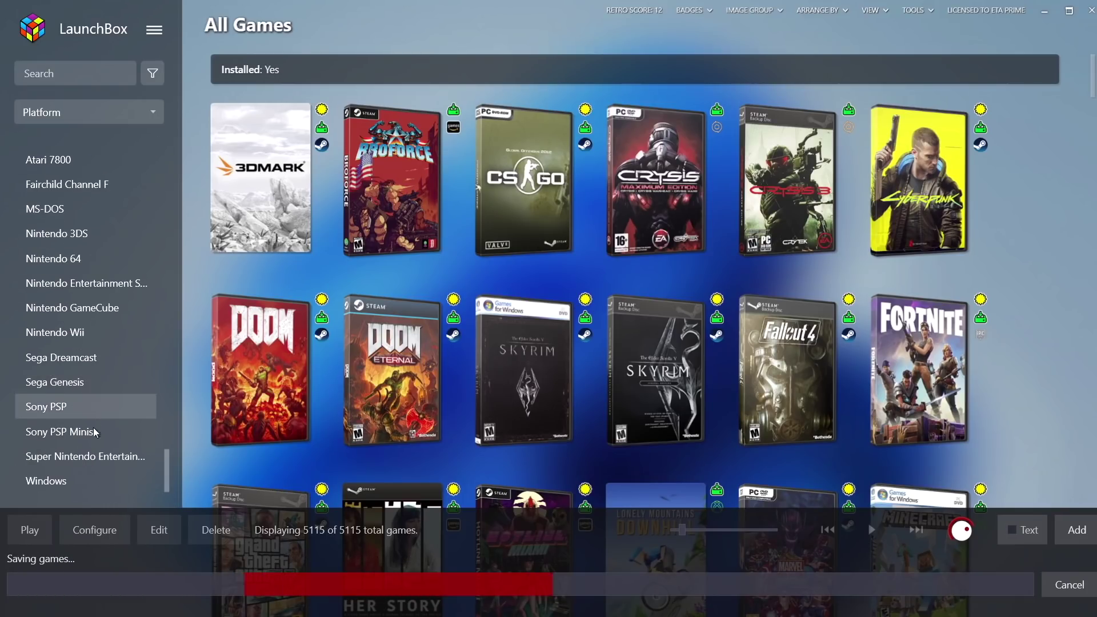
scroll(111, 488, "up", 2)
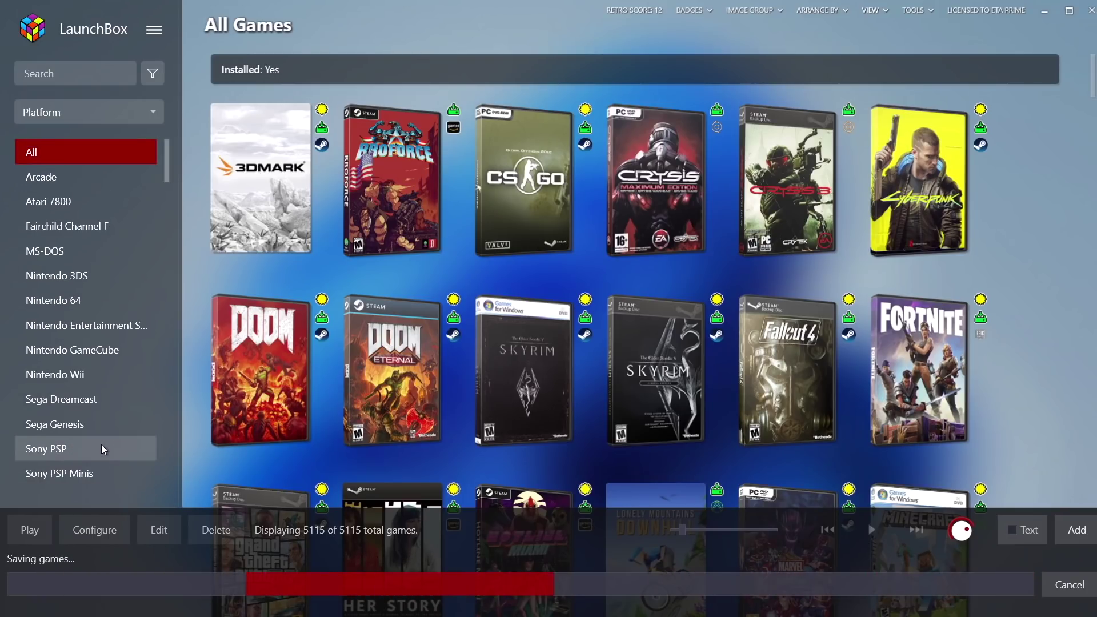
scroll(101, 445, "down", 2)
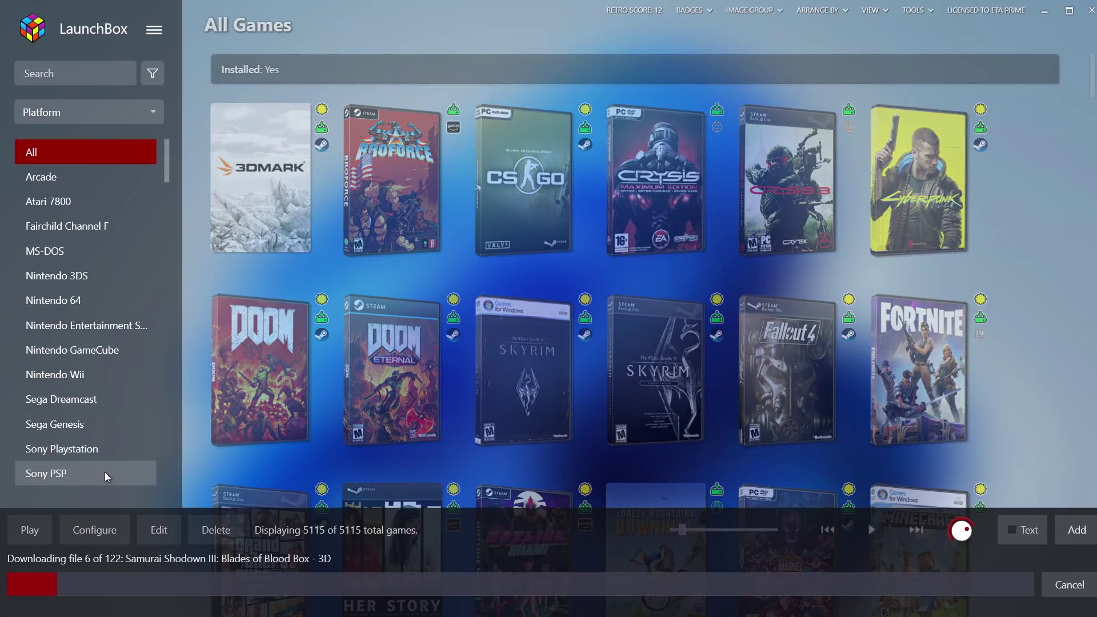
left_click(69, 451)
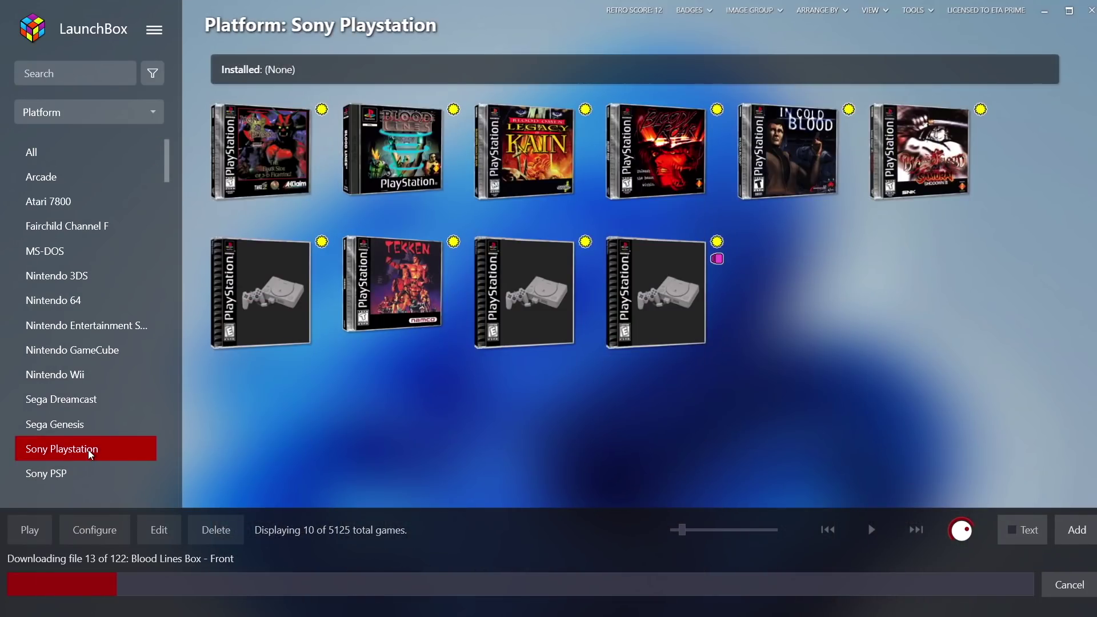